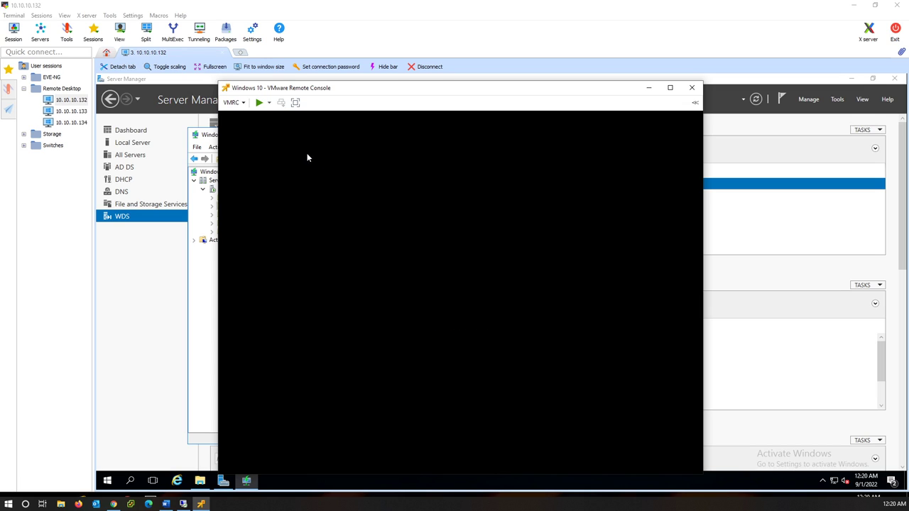
Step: Power on the Windows 10 VM, boot it from EFI Network and accept the WDS network boot
{"action": "left_click", "coordinate": [260, 105]}
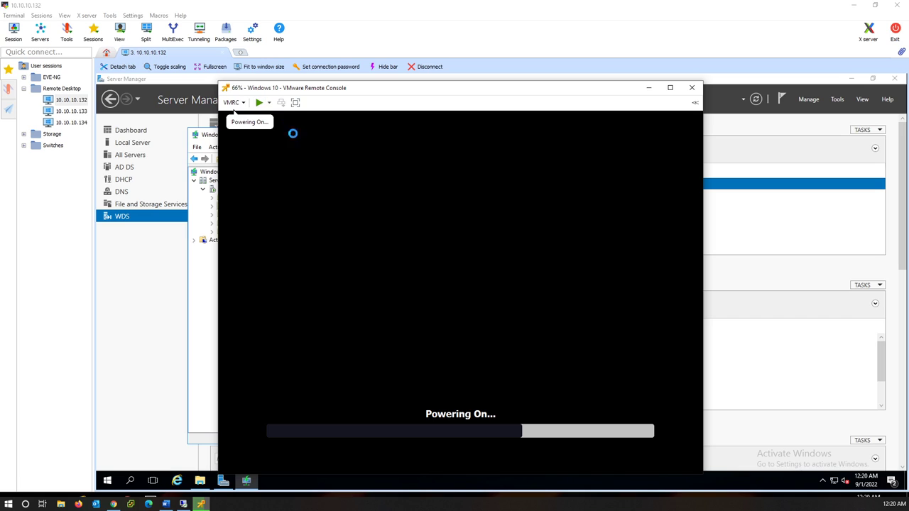
{"action": "left_click", "coordinate": [406, 262]}
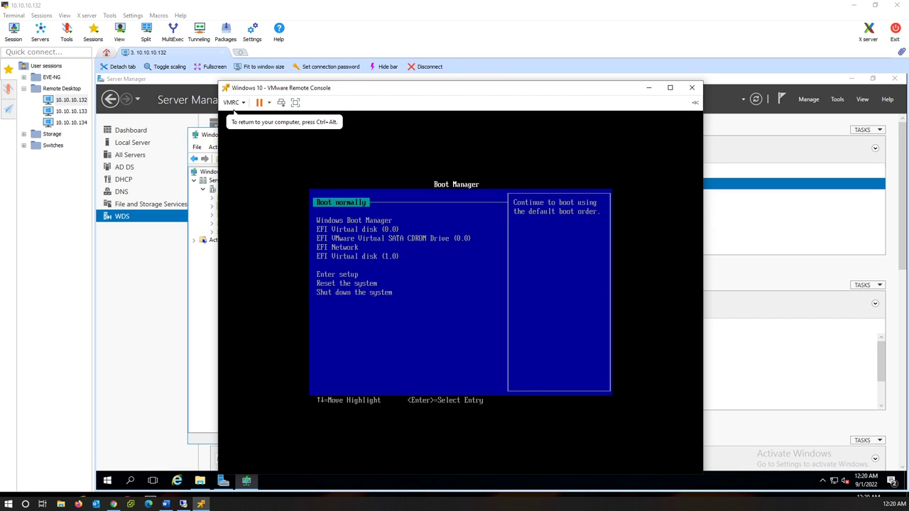
{"action": "key", "text": "Down"}
{"action": "key", "text": "Down"}
{"action": "key", "text": "Down"}
{"action": "key", "text": "Down"}
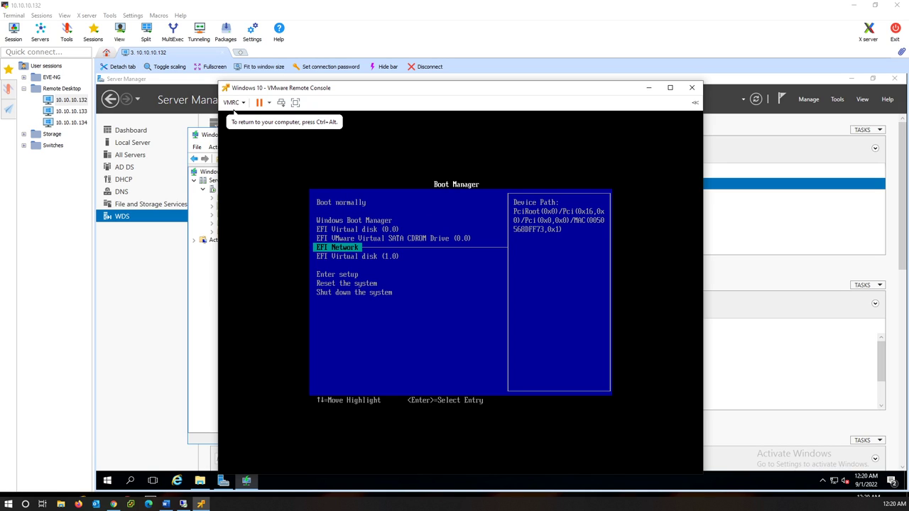
{"action": "key", "text": "Return"}
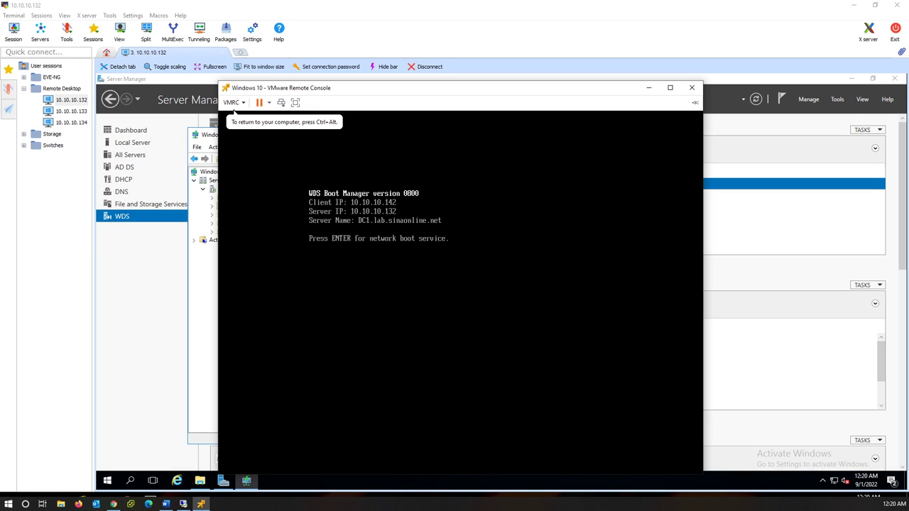
{"action": "key", "text": "Return"}
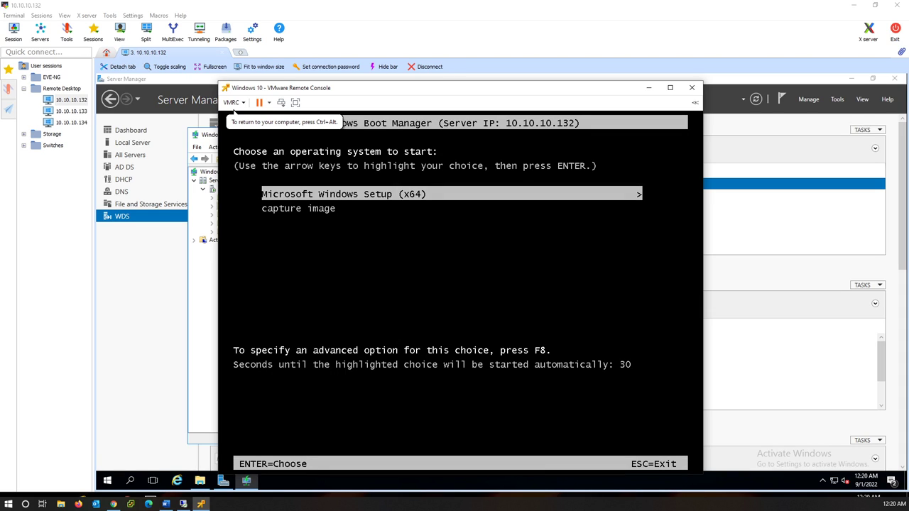
Step: Boot the 'capture image' entry from the Windows Boot Manager menu
{"action": "key", "text": "Down"}
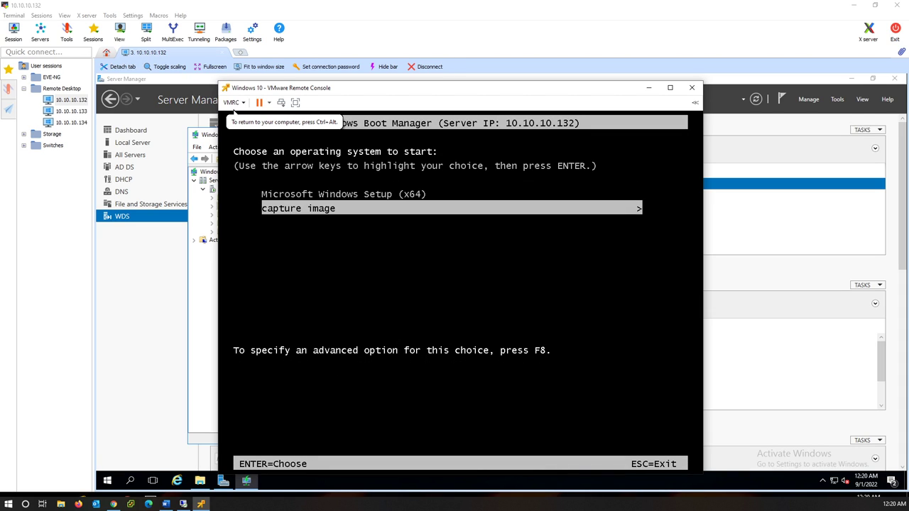
{"action": "key", "text": "Up"}
{"action": "key", "text": "Down"}
{"action": "key", "text": "Up"}
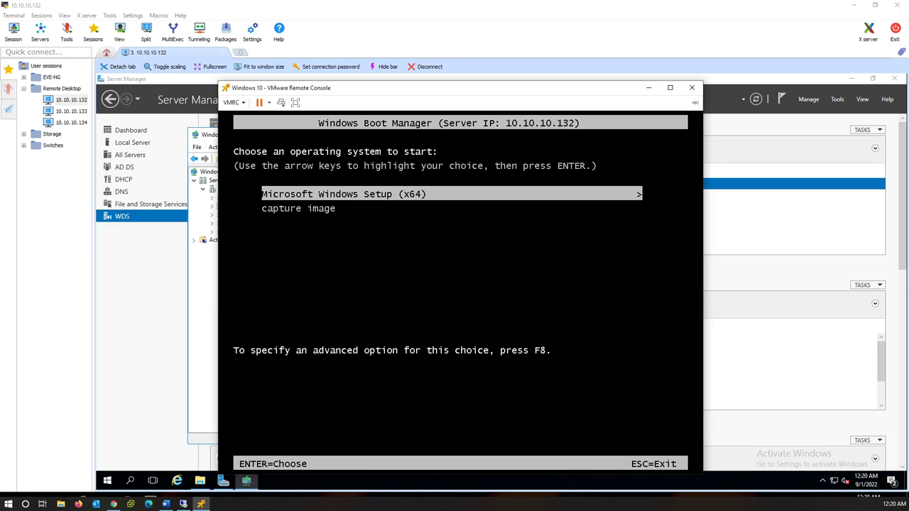
{"action": "key", "text": "Down"}
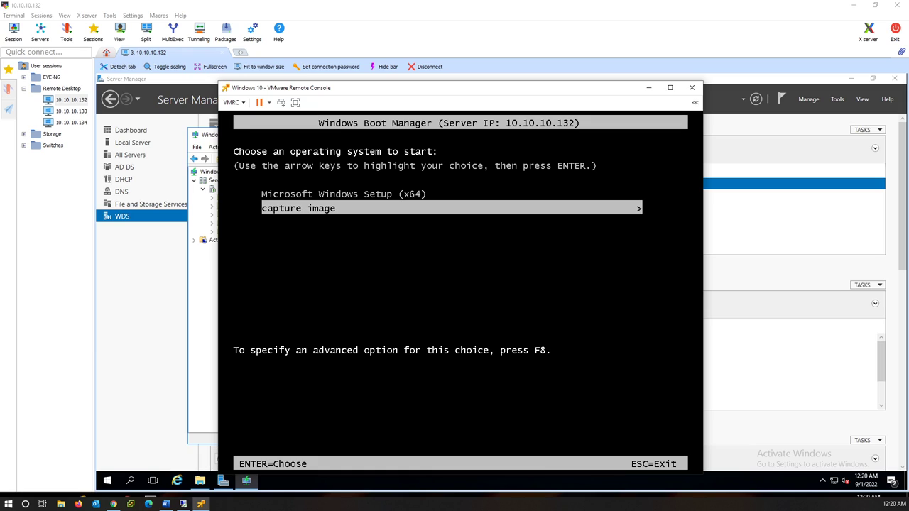
{"action": "key", "text": "Return"}
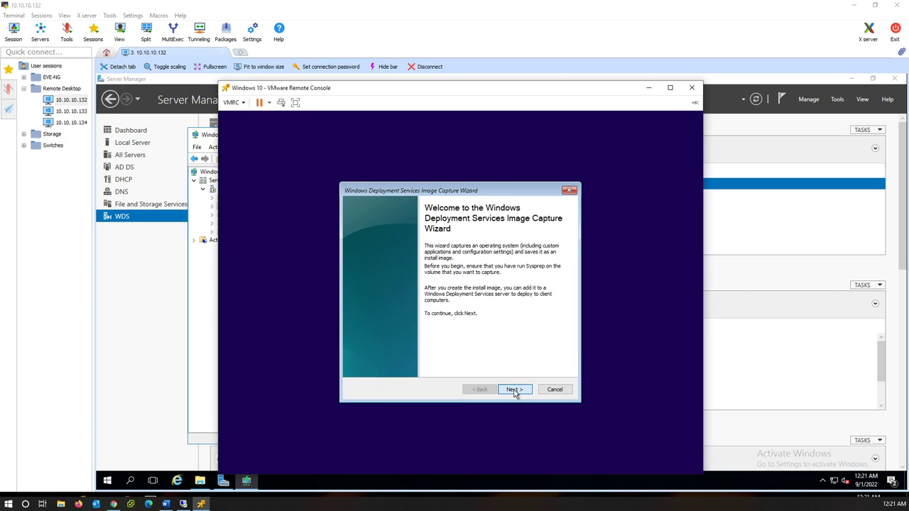
Step: Choose C:\ as the volume to capture
{"action": "left_click", "coordinate": [514, 390]}
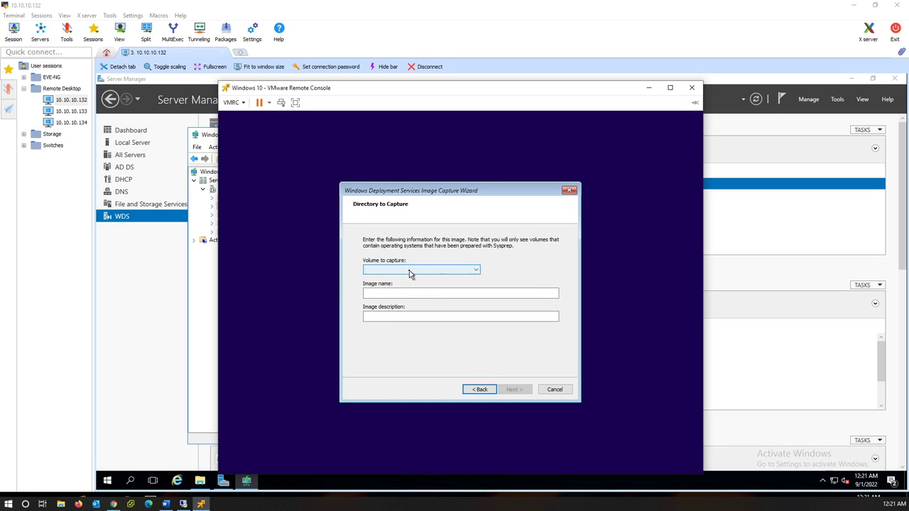
{"action": "left_click", "coordinate": [410, 273]}
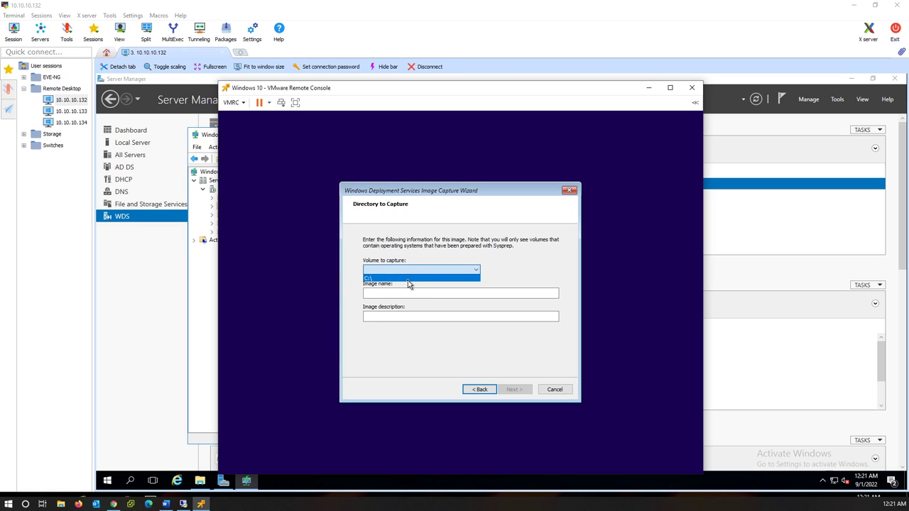
{"action": "left_click", "coordinate": [408, 280]}
Step: Name the image 'Windows With Applications' with description 'Windows With all apps' and continue
{"action": "left_click", "coordinate": [407, 294]}
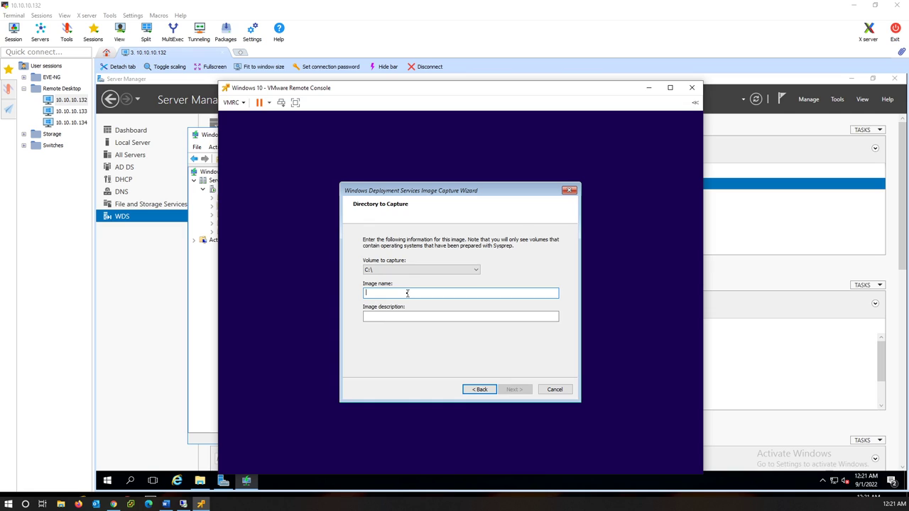
{"action": "type", "text": "Windows With Applications"}
{"action": "key", "text": "Tab"}
{"action": "type", "text": "Windows With all apps"}
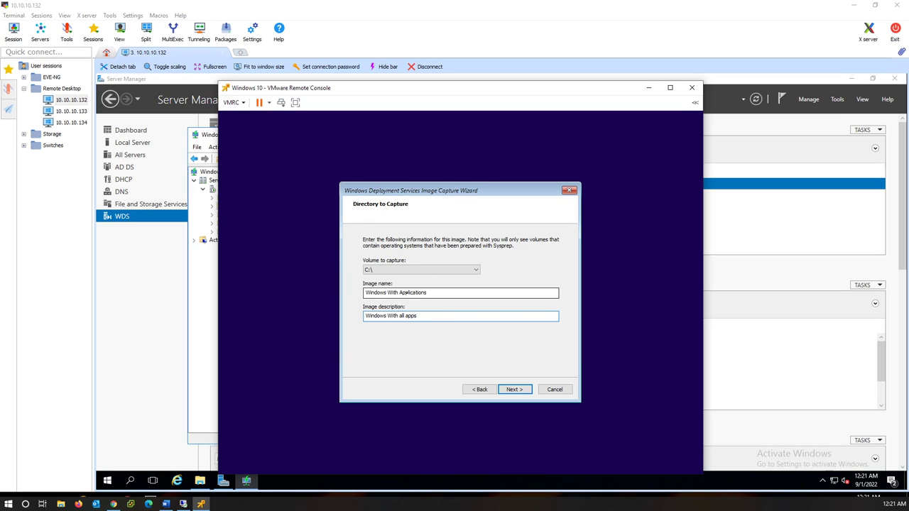
{"action": "left_click", "coordinate": [515, 390]}
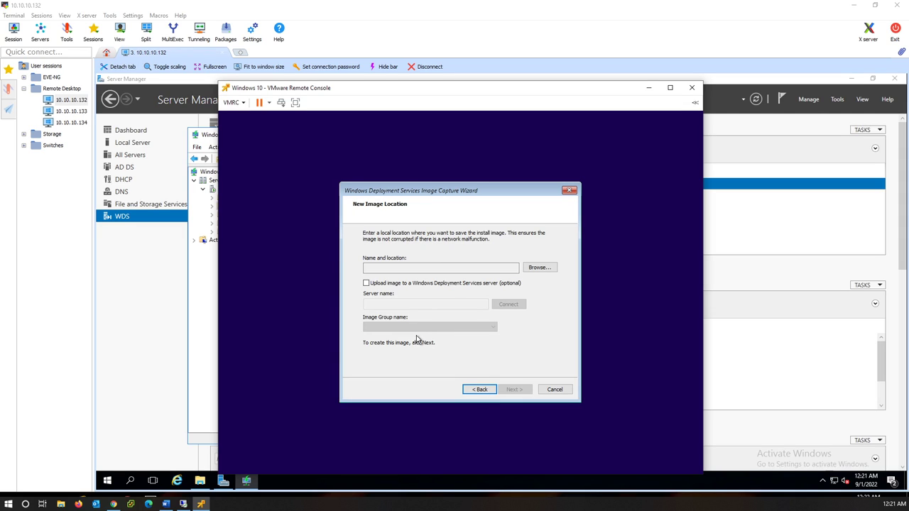
Step: Enable uploading the image to WDS server 10.10.10.132 and connect to it
{"action": "left_click", "coordinate": [366, 283]}
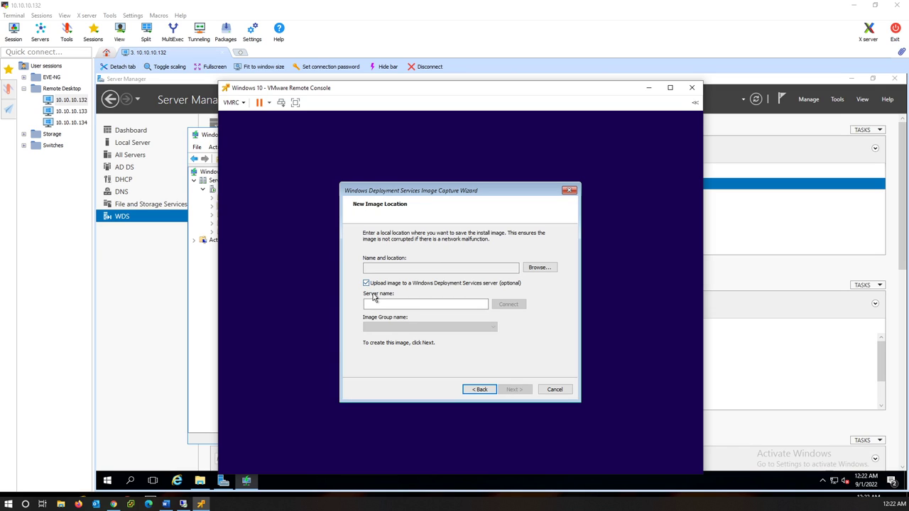
{"action": "left_click", "coordinate": [380, 303]}
{"action": "type", "text": "10.10.10.132"}
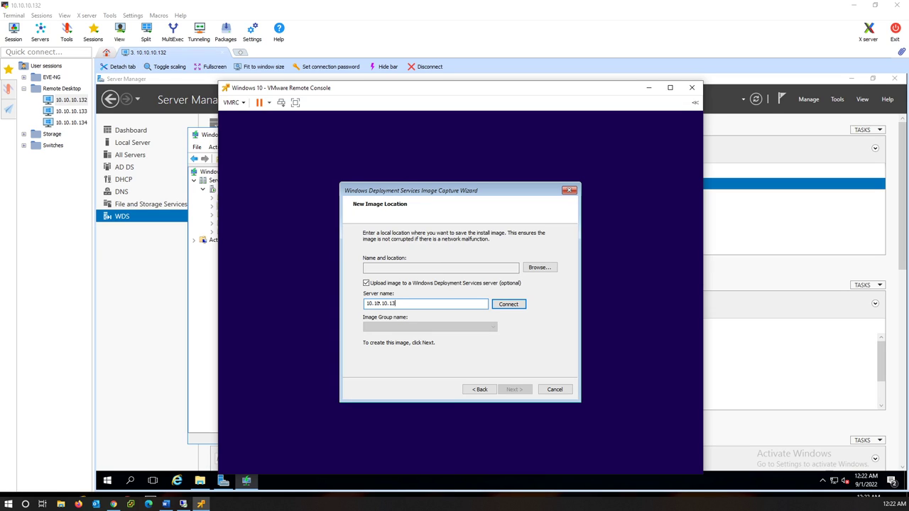
{"action": "left_click", "coordinate": [509, 310]}
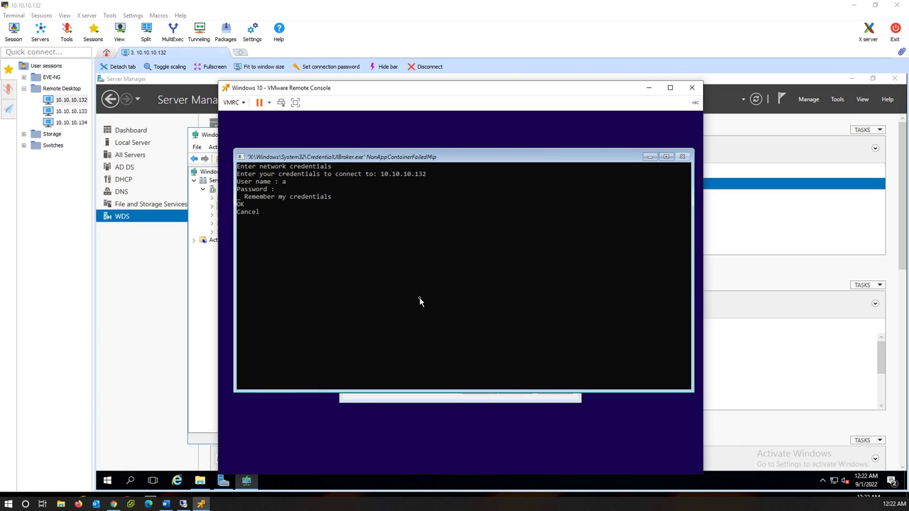
Step: Enter the administrator account name and password, remember the credentials, and confirm
{"action": "type", "text": "inistrator"}
{"action": "type", "text": "@lab"}
{"action": "type", "text": "********"}
{"action": "key", "text": "Tab"}
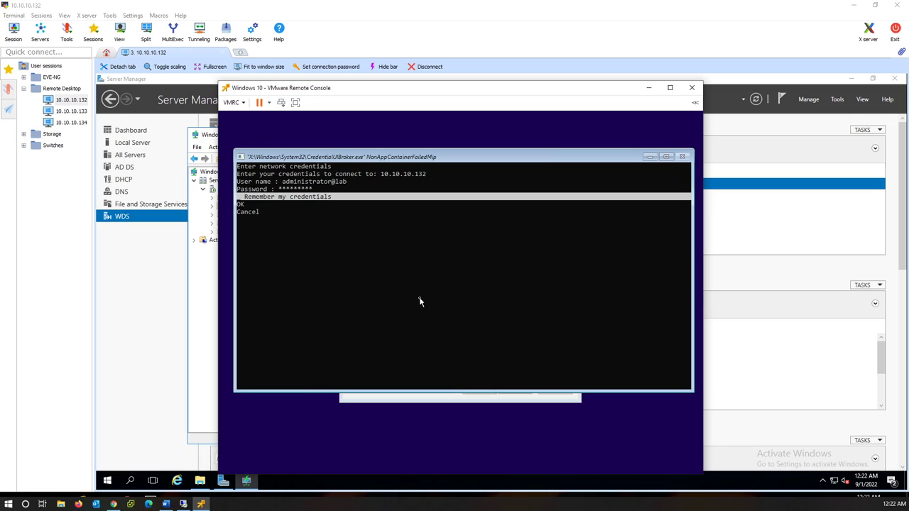
{"action": "key", "text": "space"}
{"action": "key", "text": "Tab"}
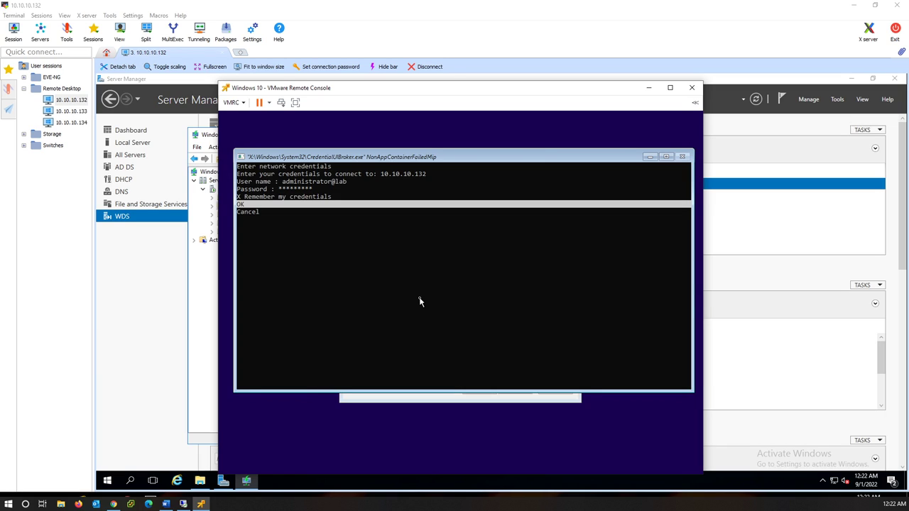
{"action": "key", "text": "Return"}
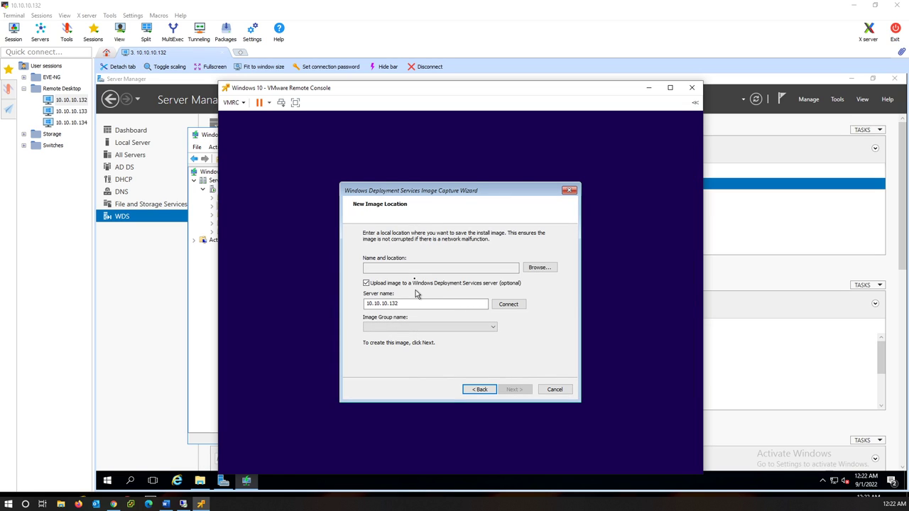
Step: Save the local image file as D:\WinWithAPPs.wim
{"action": "left_click", "coordinate": [537, 270]}
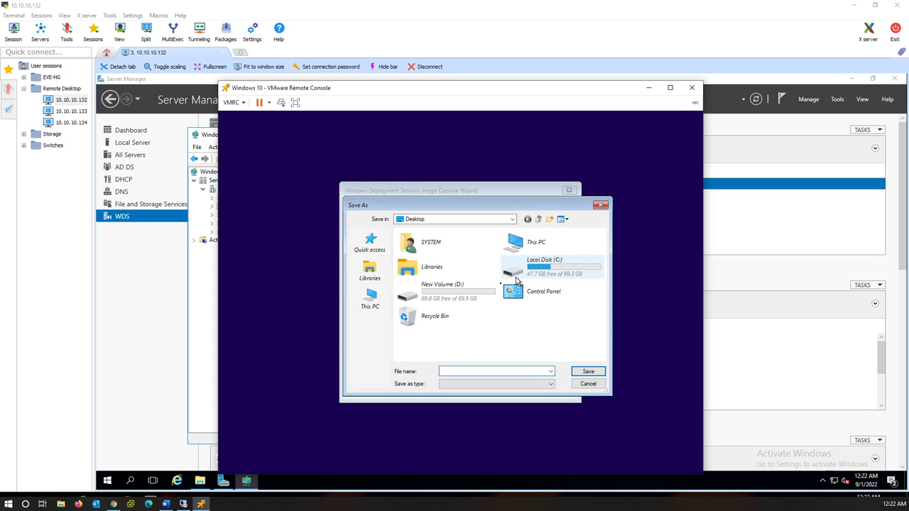
{"action": "left_click", "coordinate": [455, 295]}
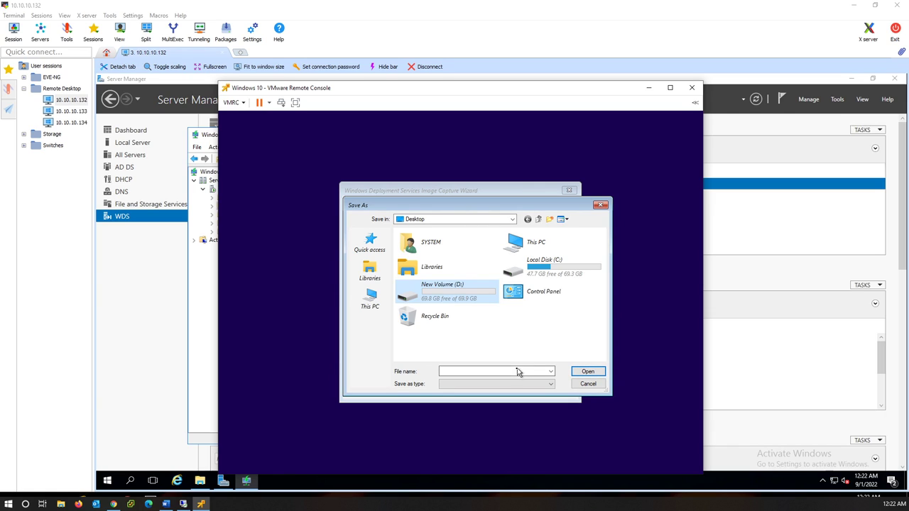
{"action": "double_click", "coordinate": [456, 291]}
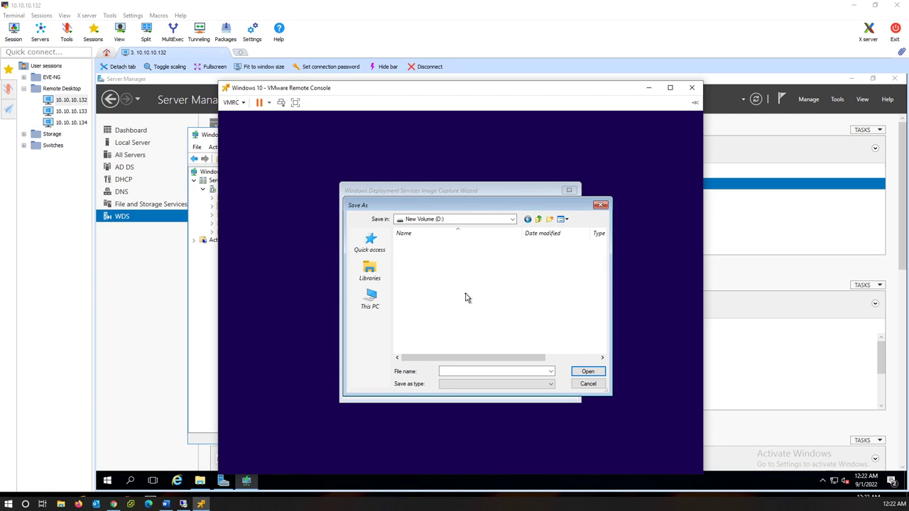
{"action": "left_click", "coordinate": [470, 370]}
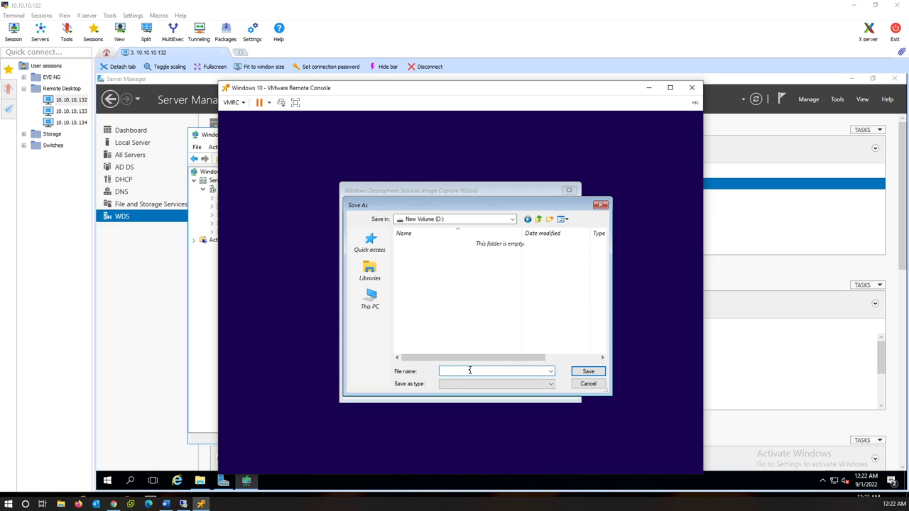
{"action": "type", "text": "WinWithAPPs"}
{"action": "left_click", "coordinate": [579, 374]}
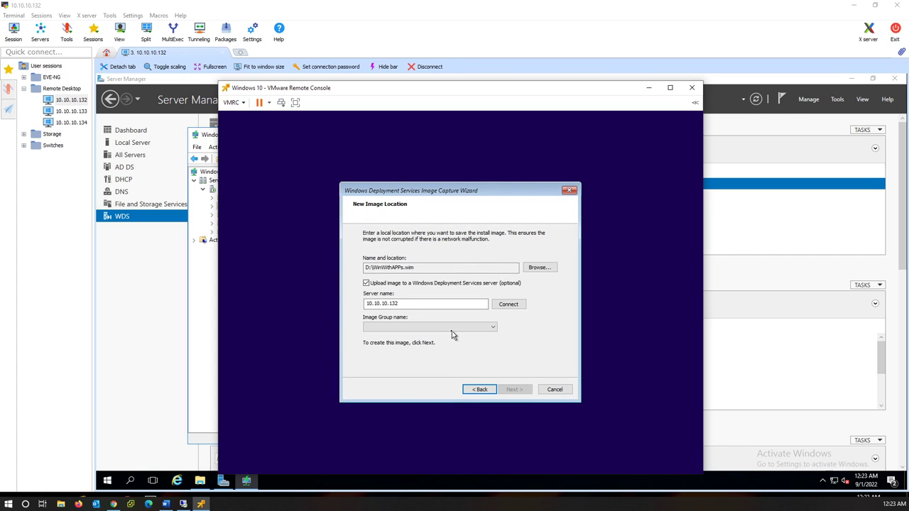
Step: Choose ImageGroup1 as the destination image group and start the capture
{"action": "left_click", "coordinate": [454, 329]}
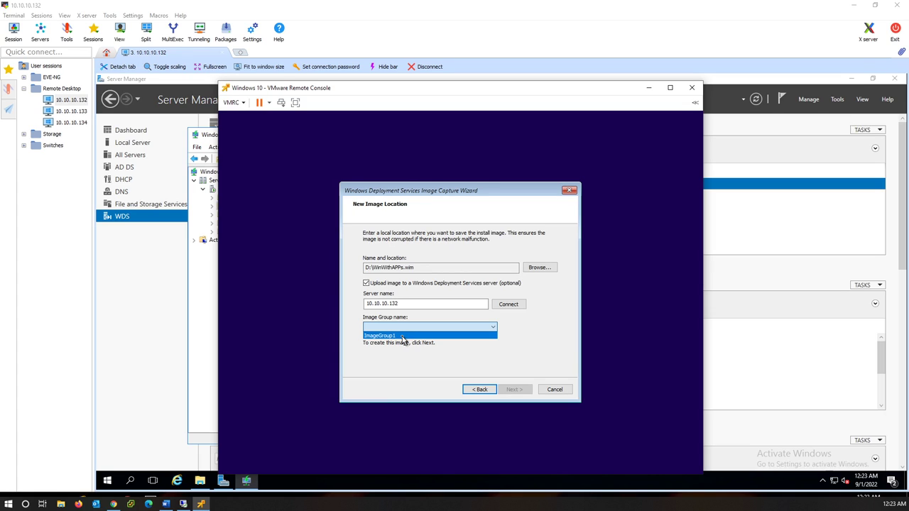
{"action": "left_click", "coordinate": [402, 336]}
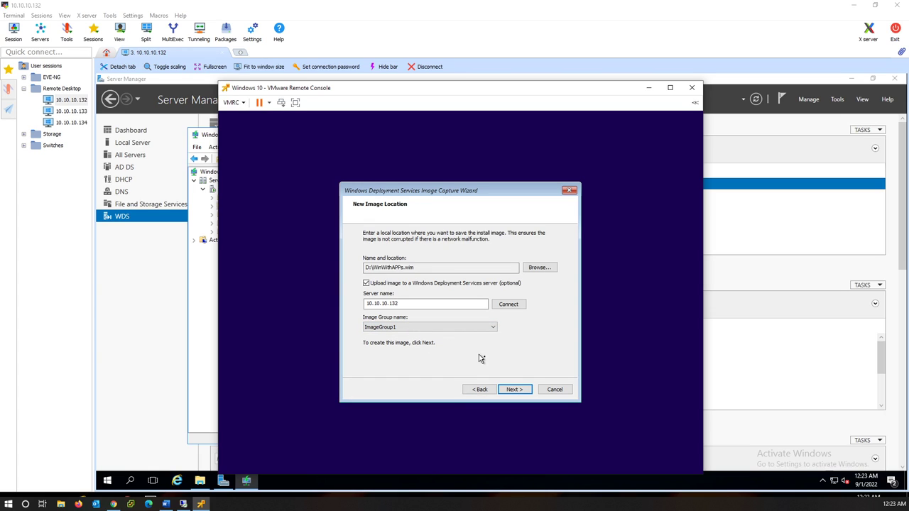
{"action": "left_click", "coordinate": [521, 390]}
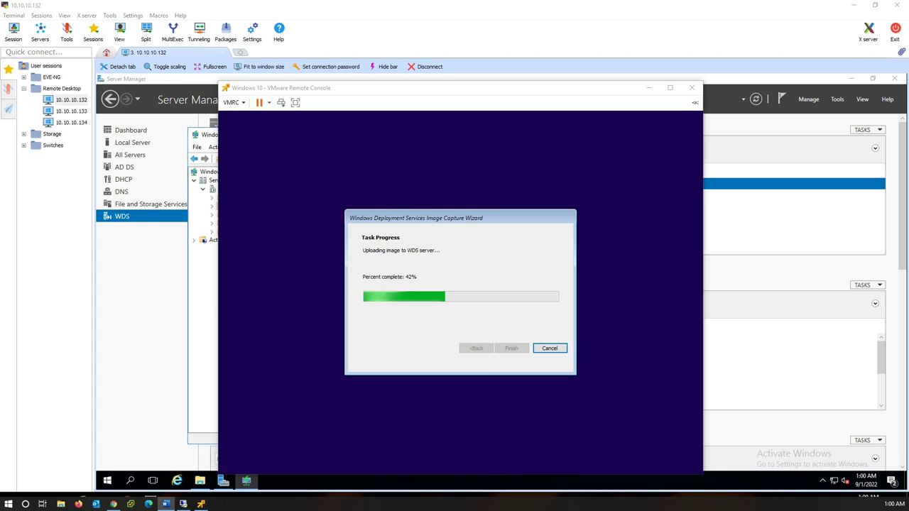
Step: Finish the capture wizard once the upload reaches 100%
{"action": "left_click", "coordinate": [461, 266]}
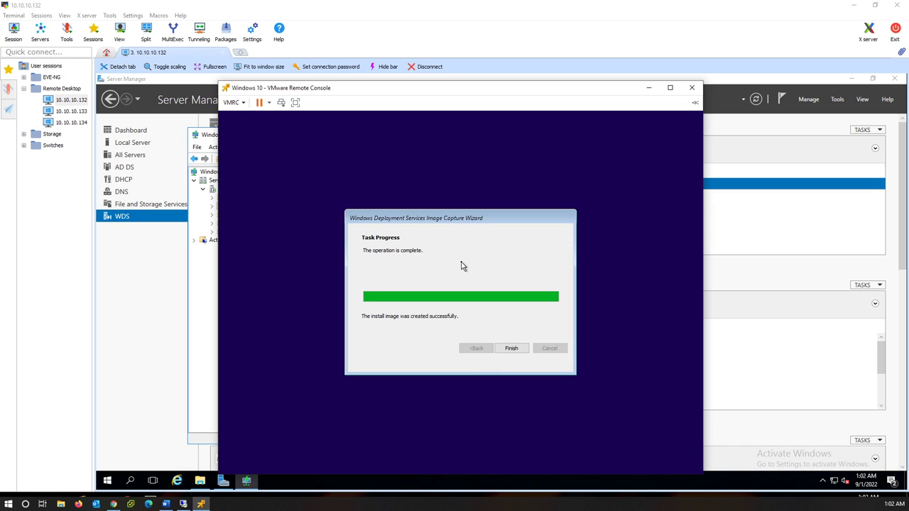
{"action": "key", "text": "Return"}
Step: In WDS, open ImageGroup1, widen the Image Name column and select Windows With Applications
{"action": "left_click", "coordinate": [648, 89]}
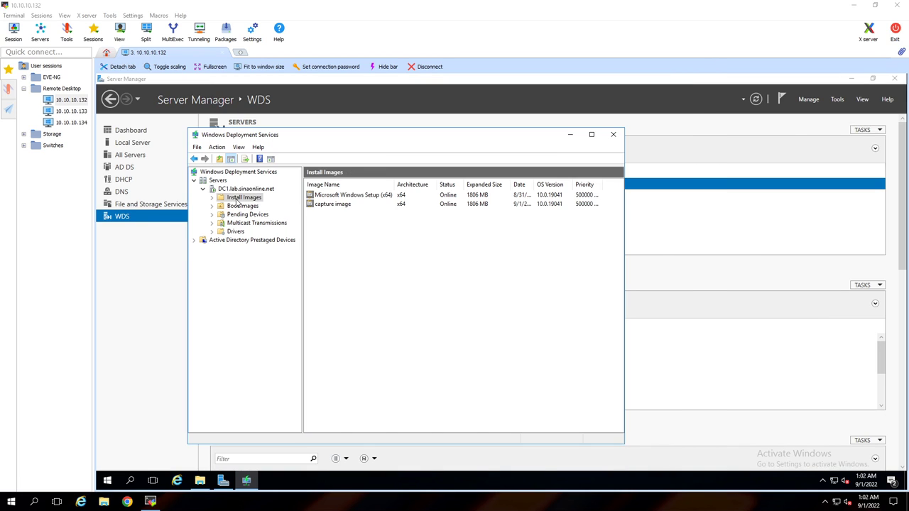
{"action": "left_click", "coordinate": [244, 198]}
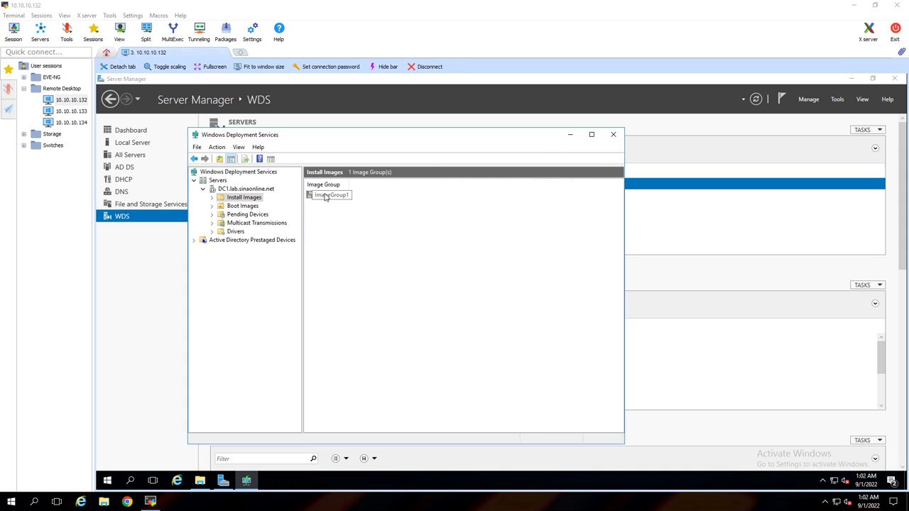
{"action": "double_click", "coordinate": [328, 195]}
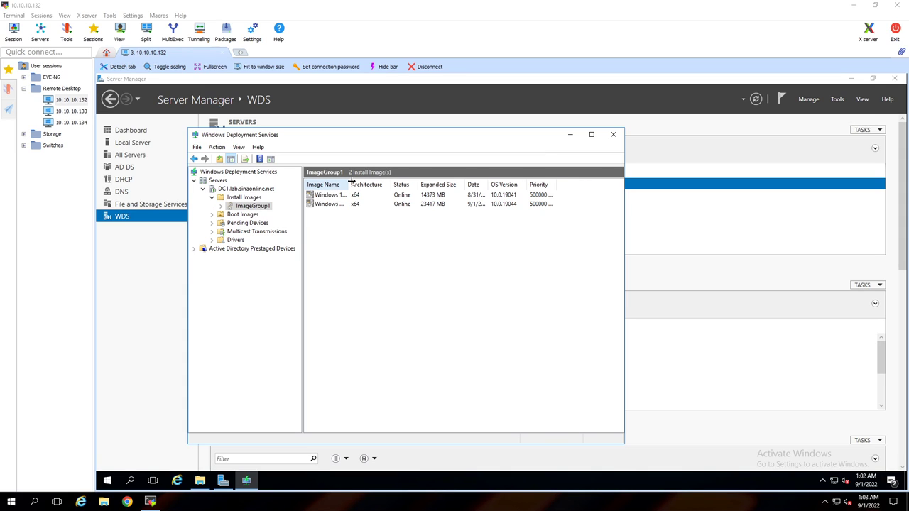
{"action": "left_click_drag", "start_coordinate": [350, 183], "coordinate": [410, 183]}
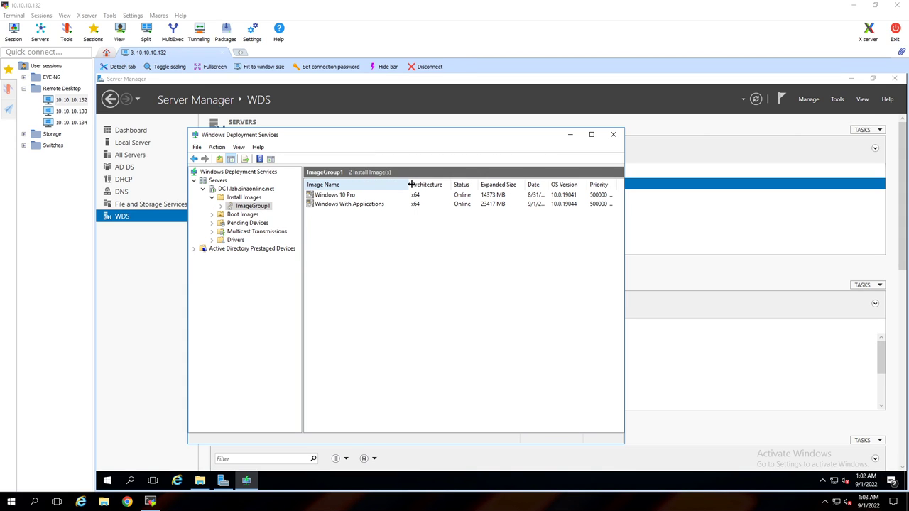
{"action": "left_click", "coordinate": [324, 206]}
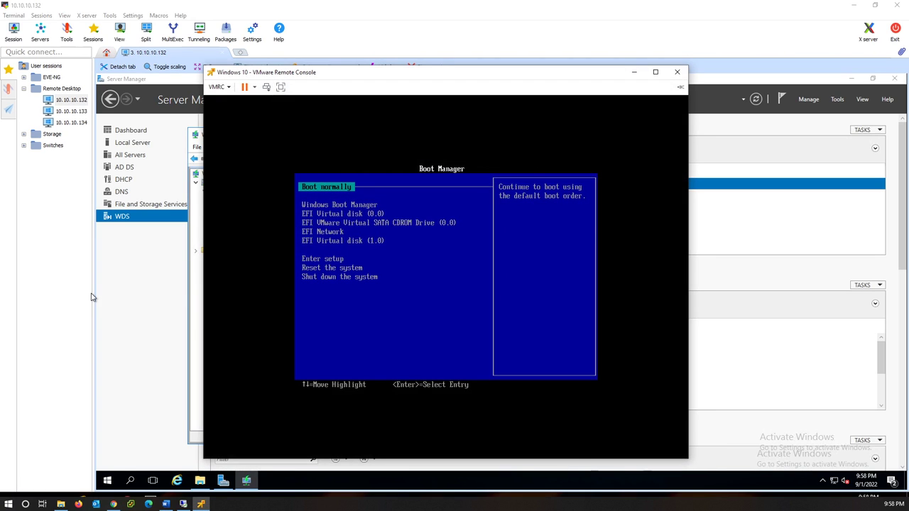
Step: Boot the VM from EFI Network and accept the WDS network boot
{"action": "key", "text": "Down"}
{"action": "key", "text": "Down"}
{"action": "key", "text": "Down"}
{"action": "key", "text": "Down"}
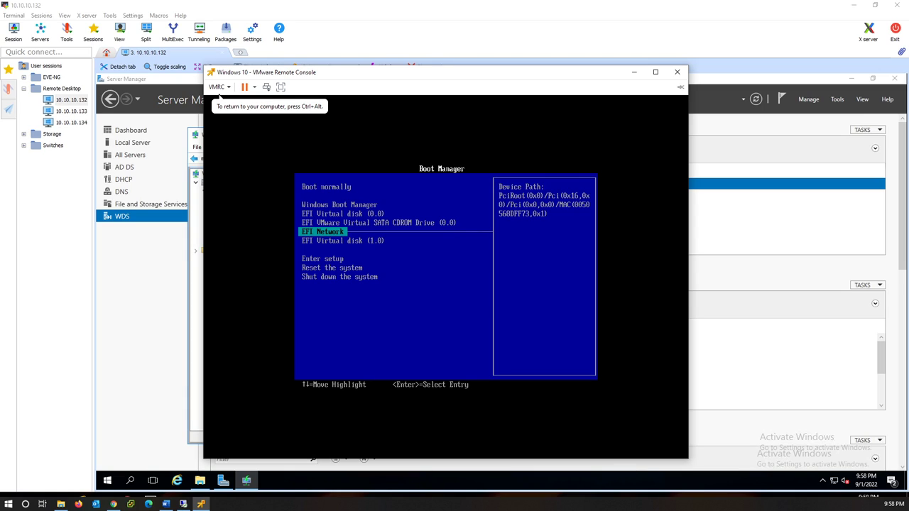
{"action": "key", "text": "Return"}
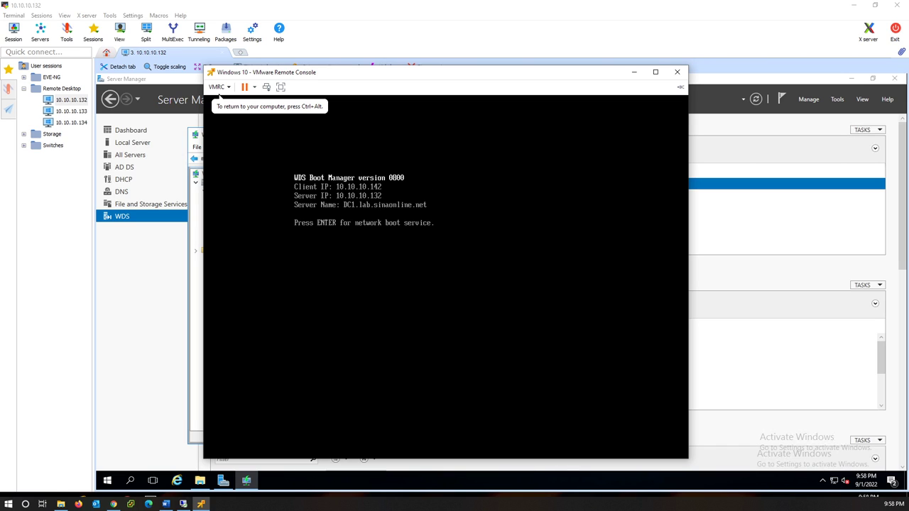
{"action": "key", "text": "Return"}
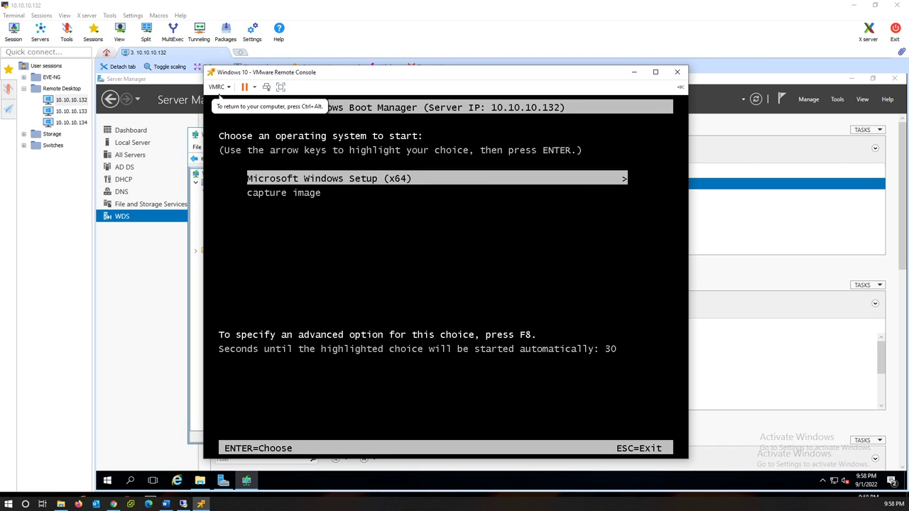
Step: Start Microsoft Windows Setup (x64) from the Windows Boot Manager menu
{"action": "key", "text": "Down"}
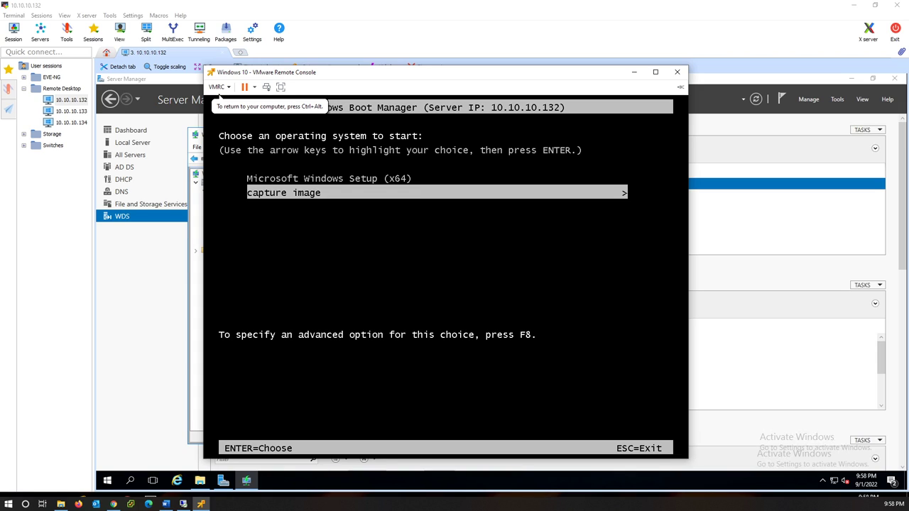
{"action": "key", "text": "Up"}
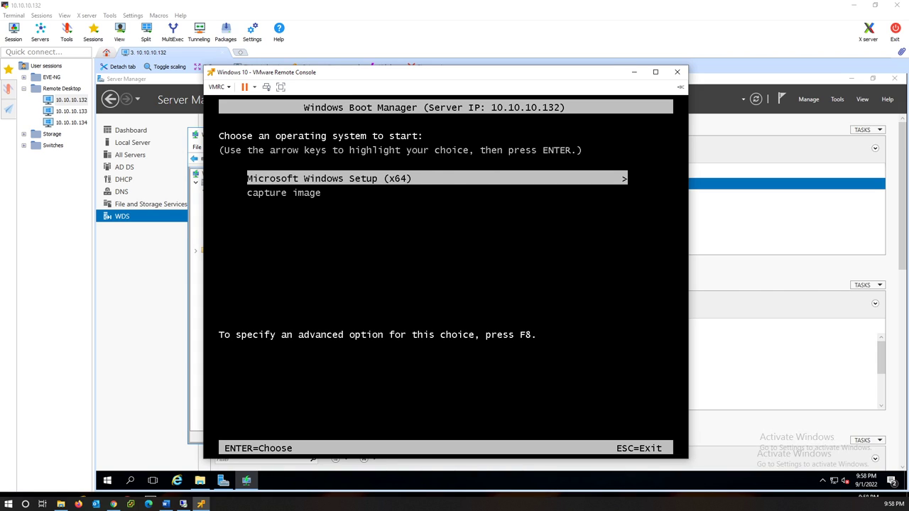
{"action": "key", "text": "Return"}
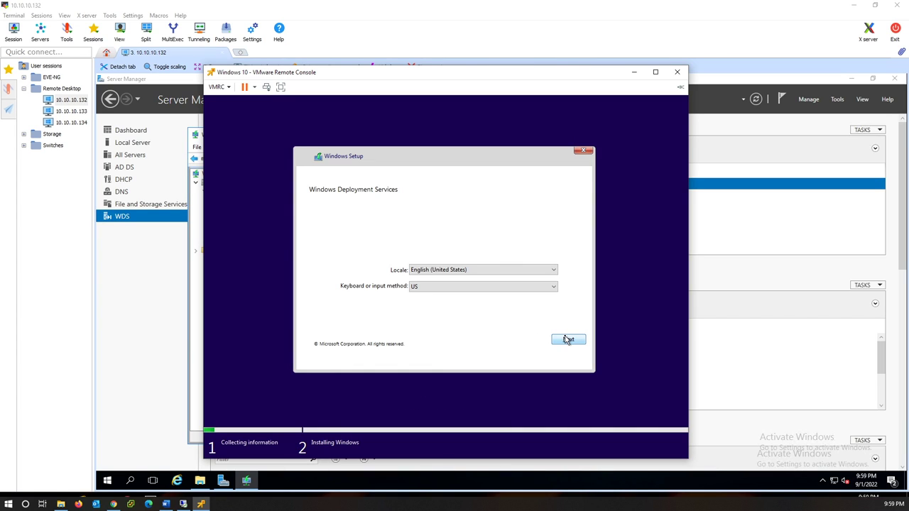
Step: Accept the locale settings and sign in to the WDS server with the domain administrator credentials
{"action": "left_click", "coordinate": [569, 340]}
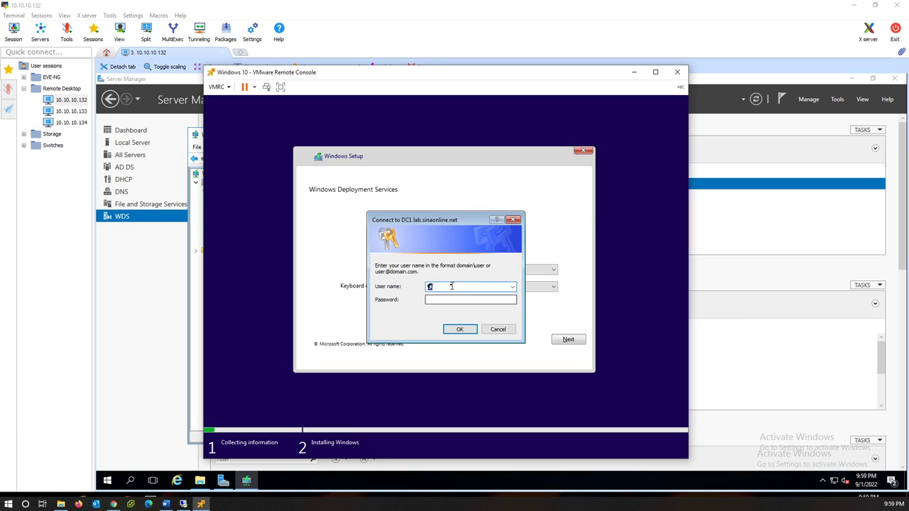
{"action": "type", "text": "administrator@lab"}
{"action": "key", "text": "Tab"}
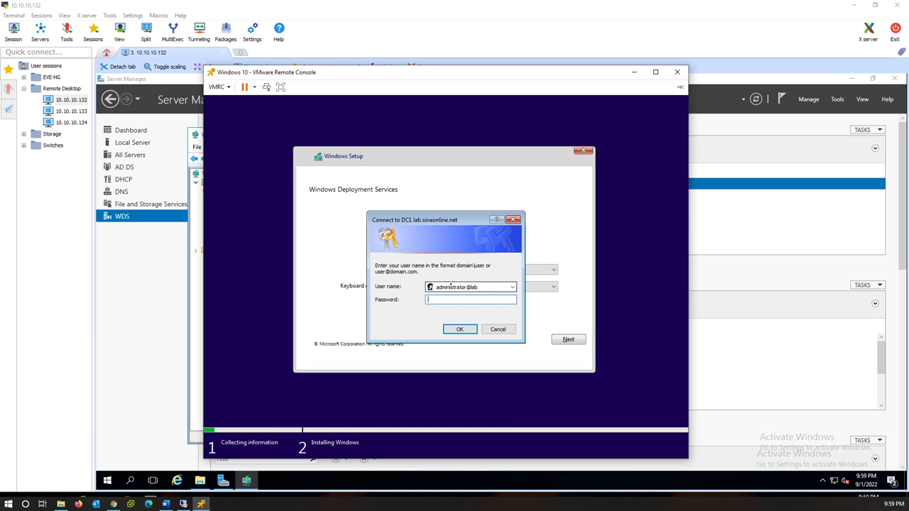
{"action": "type", "text": "P"}
{"action": "key", "text": "BackSpace"}
{"action": "key", "text": "BackSpace"}
{"action": "type", "text": "@ssw0rd"}
{"action": "key", "text": "Return"}
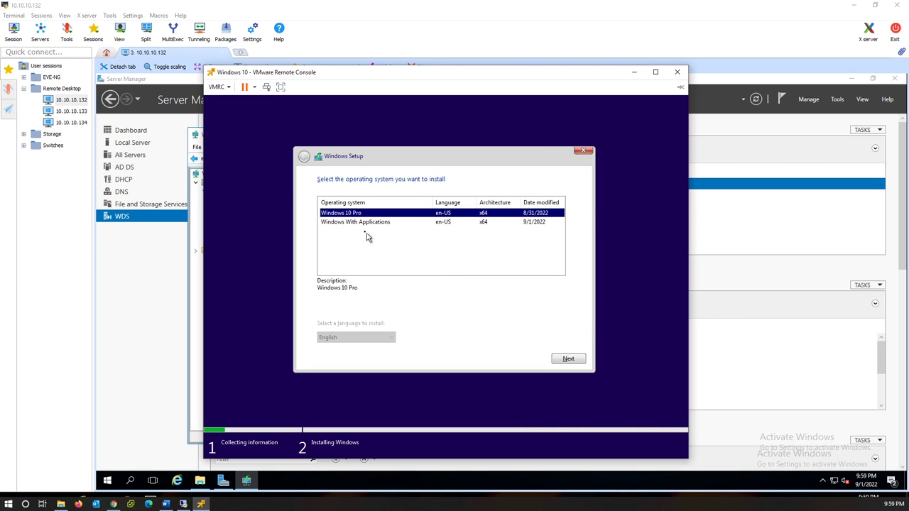
Step: Choose the 'Windows With Applications' image to install and advance Setup to the partition screen
{"action": "left_click", "coordinate": [355, 222]}
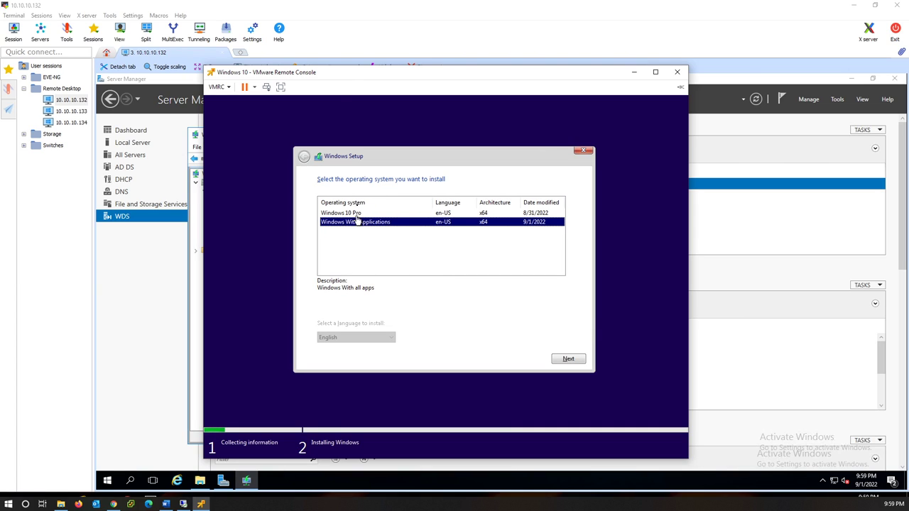
{"action": "left_click_drag", "start_coordinate": [338, 78], "coordinate": [542, 84]}
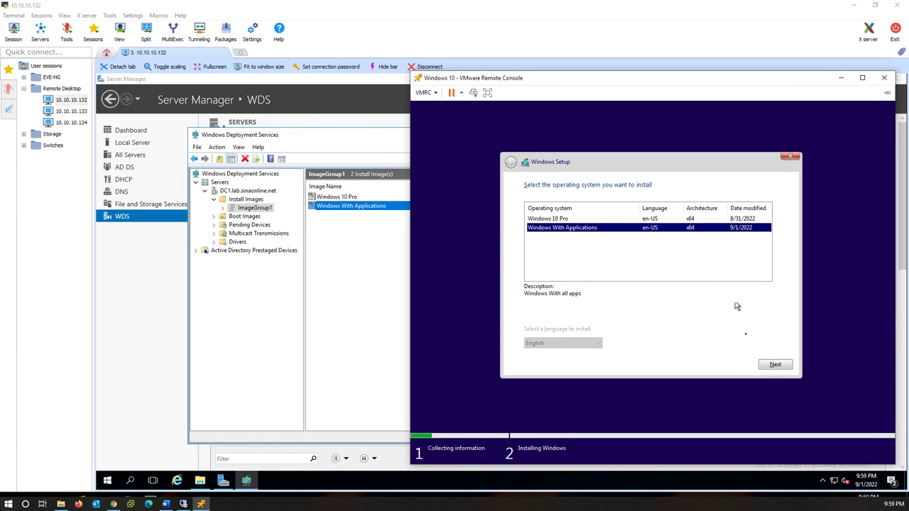
{"action": "left_click", "coordinate": [774, 365]}
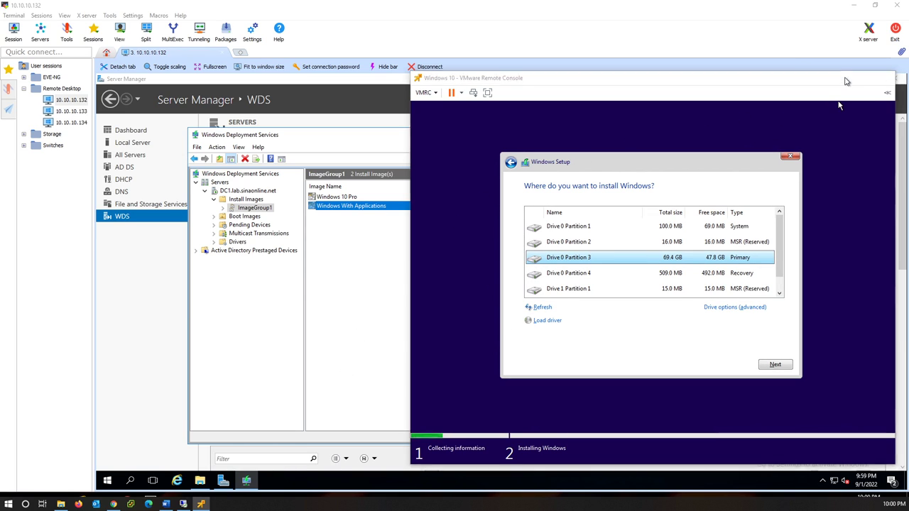
{"action": "left_click", "coordinate": [843, 79]}
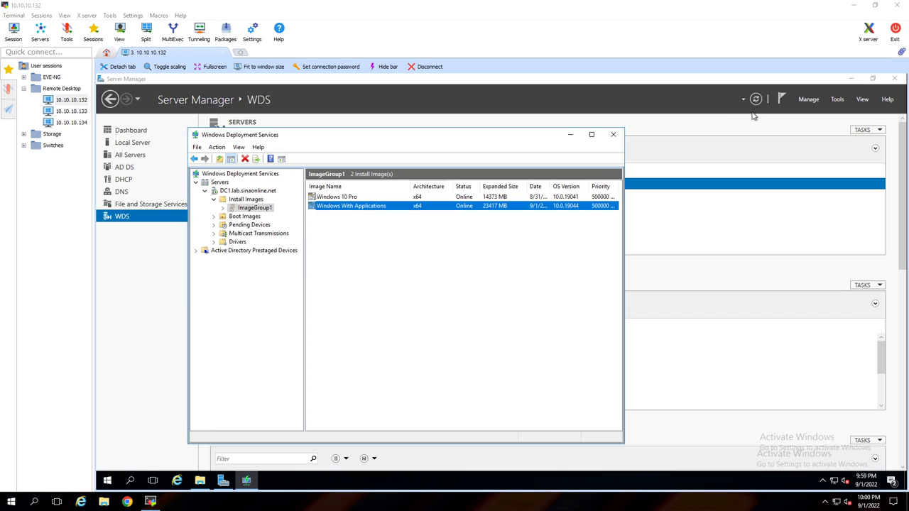
Step: Disable the 'capture image' boot image under Boot Images so it shows Offline
{"action": "left_click", "coordinate": [244, 218]}
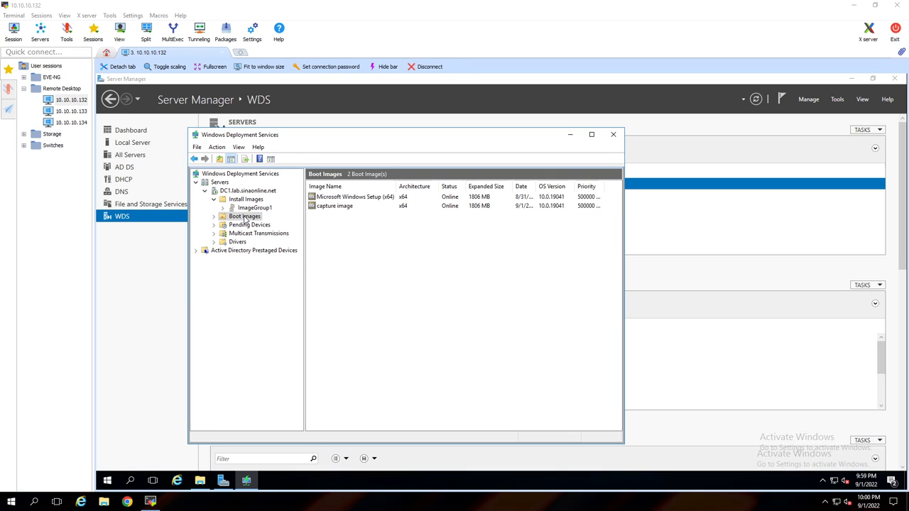
{"action": "left_click", "coordinate": [337, 207]}
{"action": "right_click", "coordinate": [337, 212]}
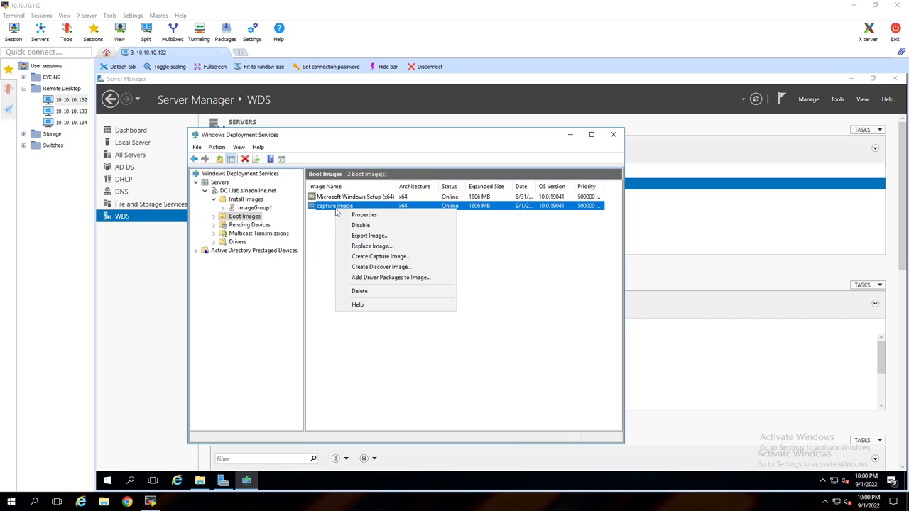
{"action": "left_click", "coordinate": [356, 226]}
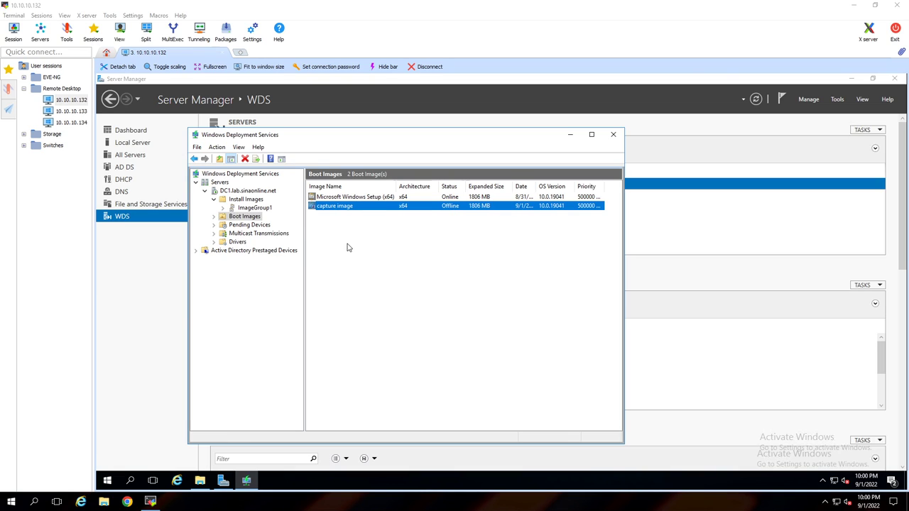
{"action": "left_click", "coordinate": [348, 248]}
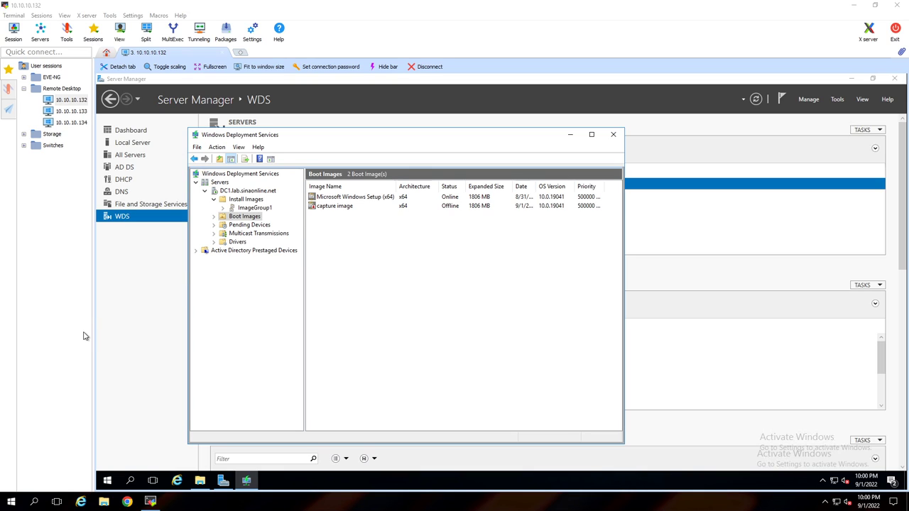